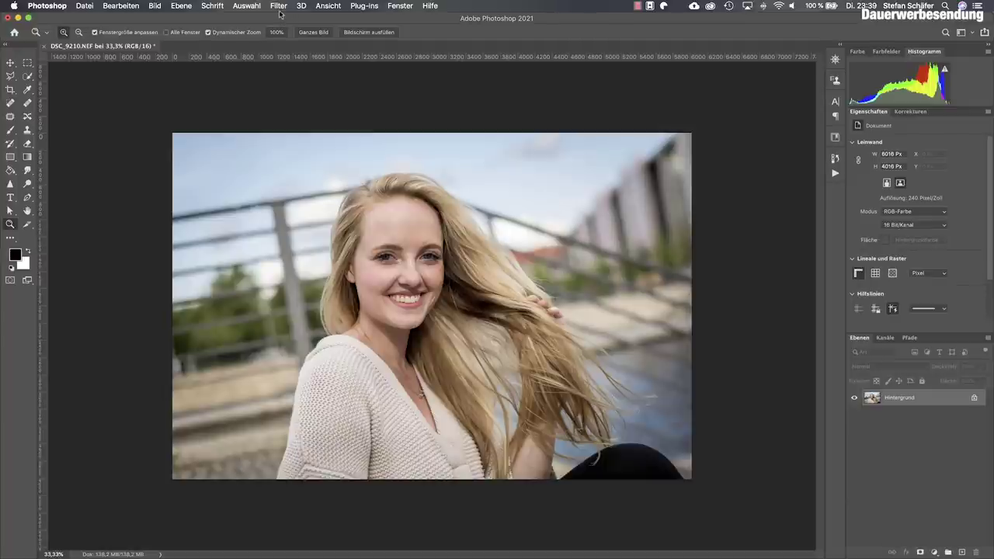
Step: Open Filter > Neural Filters, glance at the Beta filters, then return to the featured filters
left_click(280, 8)
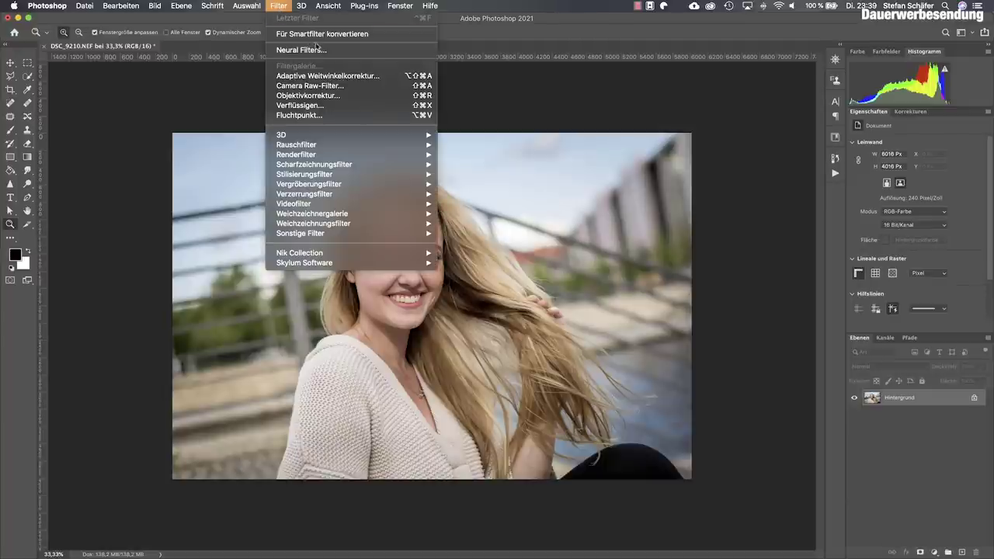
left_click(319, 51)
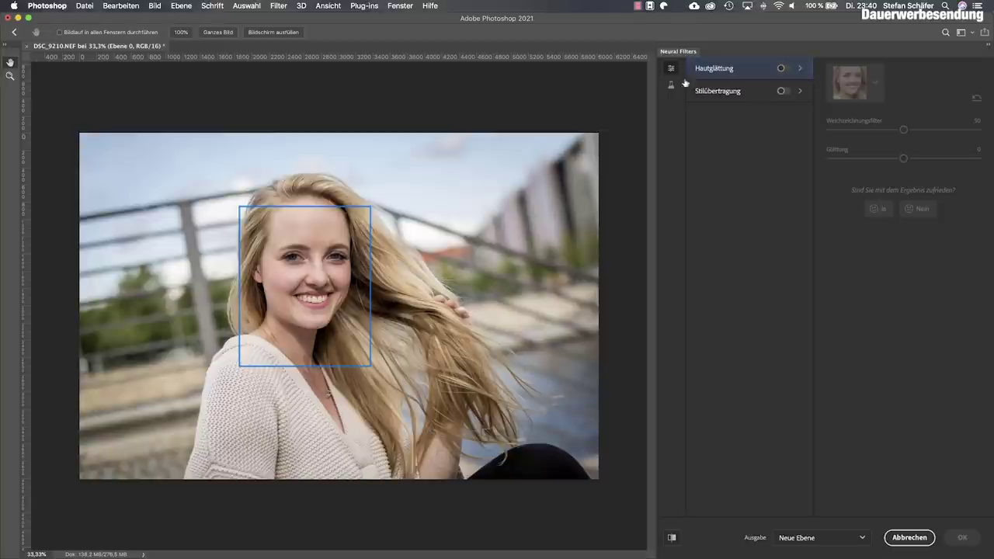
left_click(670, 88)
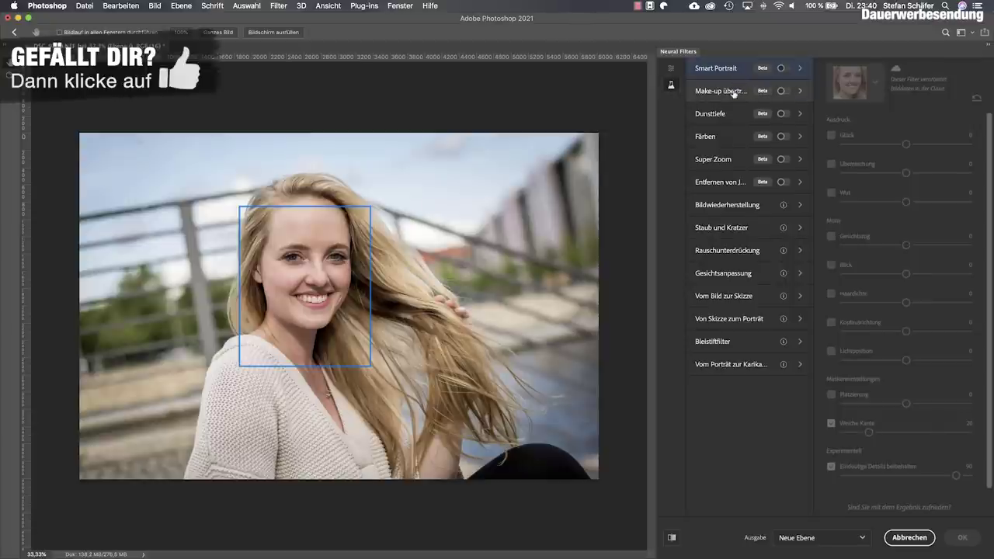
left_click(670, 69)
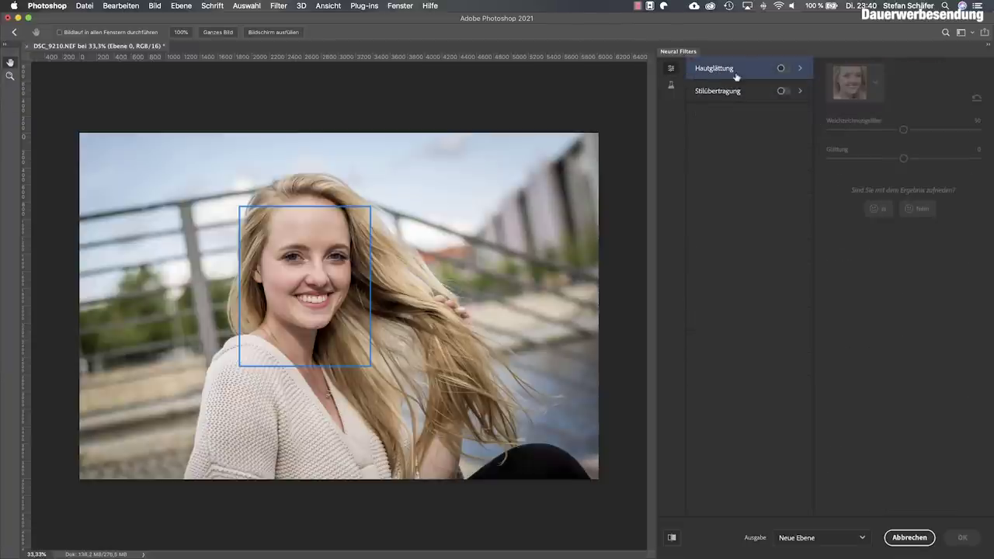
Step: Switch on Hautglättung and zoom the face to 100% with the Zoom tool
left_click(783, 69)
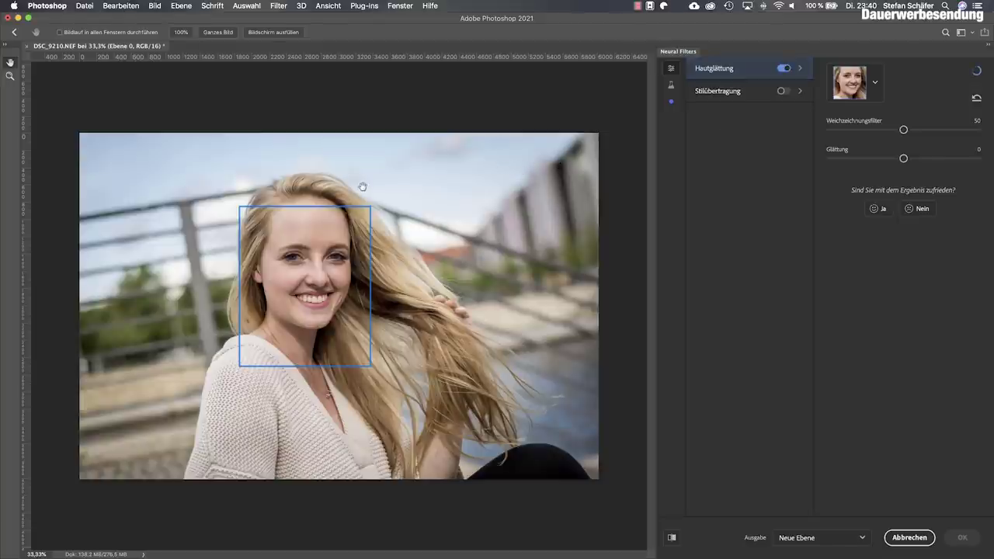
left_click(10, 76)
left_click(303, 247)
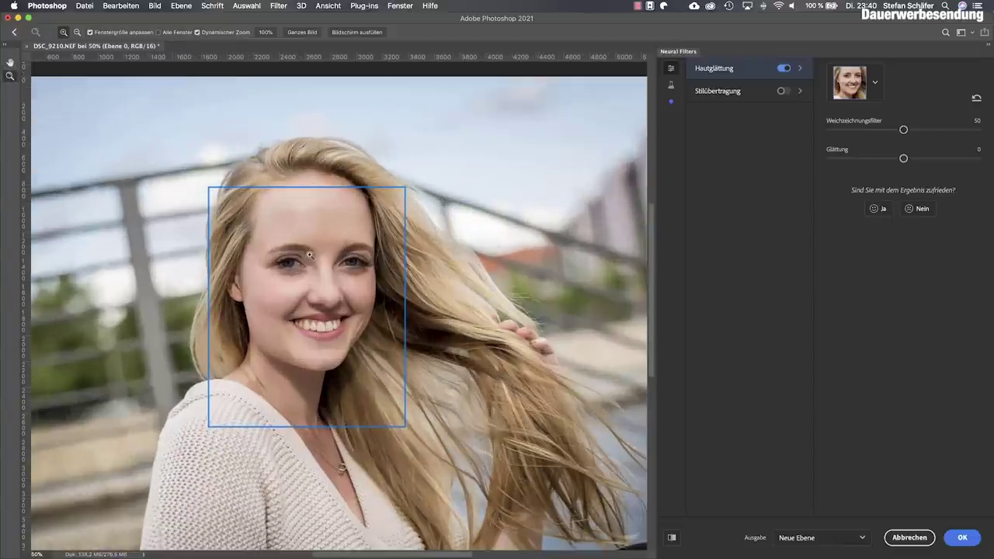
left_click(309, 260)
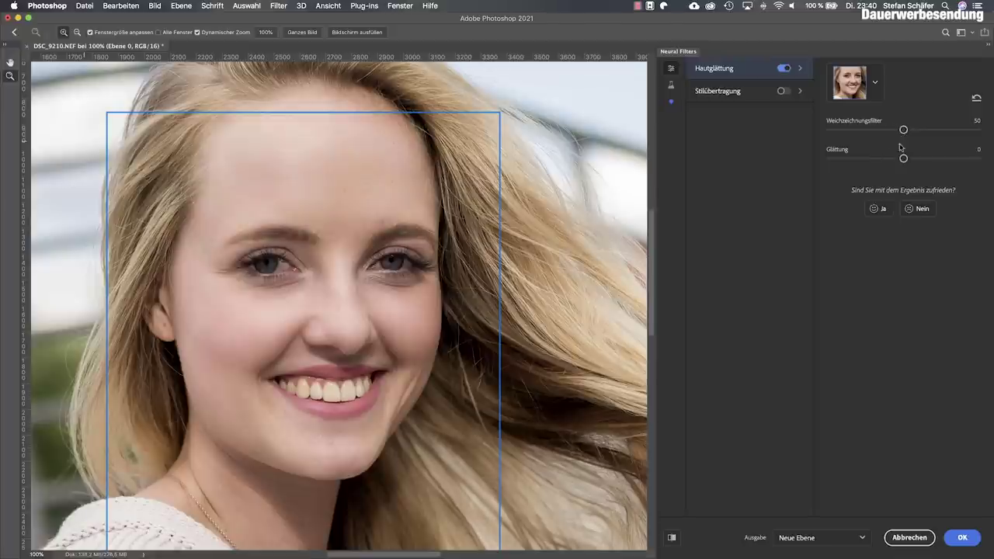
Step: Set Weichzeichnungsfilter to 100 and Glättung to 43, toggling the preview to compare before and after
left_click_drag(904, 132, 980, 131)
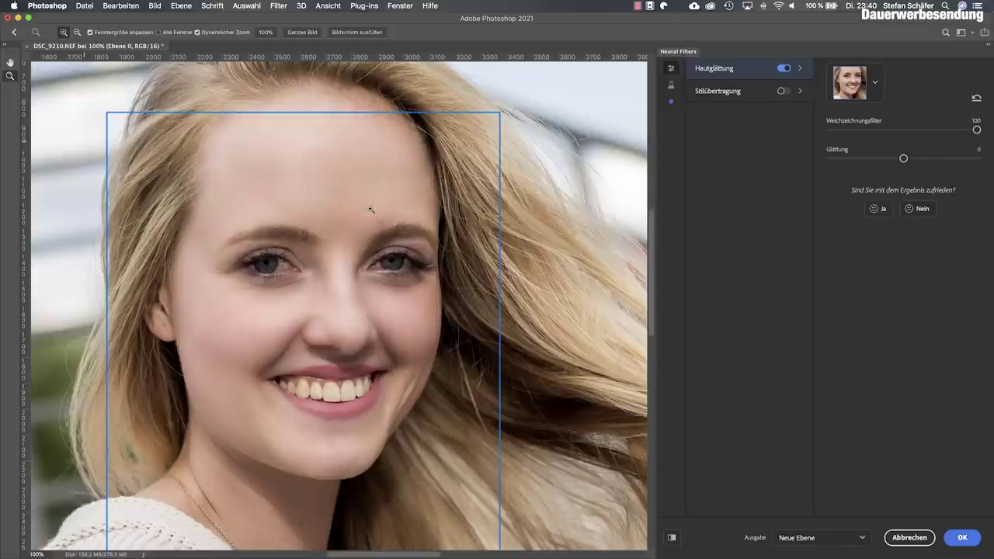
left_click_drag(903, 159, 970, 162)
scroll(686, 508, "down", 3)
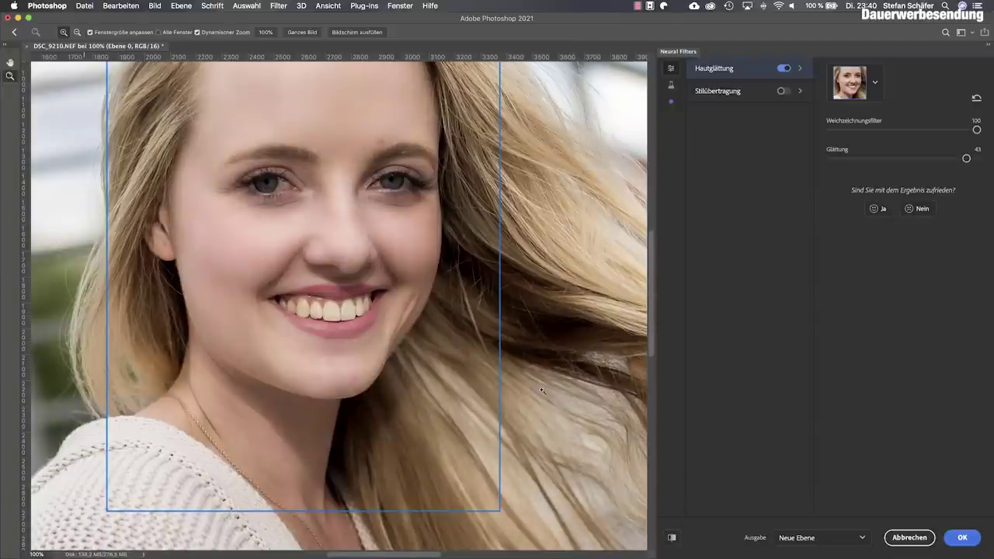
scroll(542, 389, "up", 3)
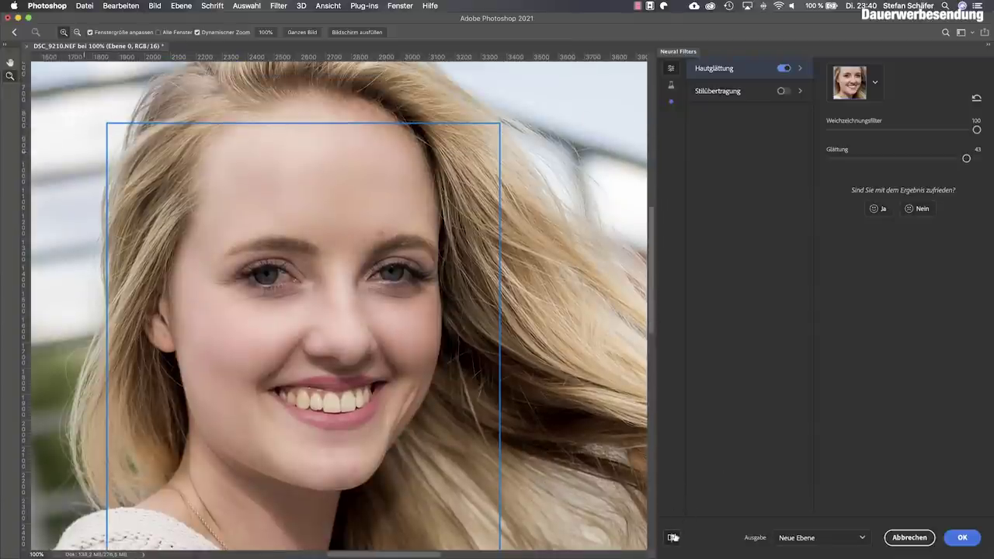
left_click(672, 537)
left_click(673, 536)
left_click(672, 537)
left_click(673, 536)
Step: Keep the output set to Neue Ebene and ease smoothing to Weichzeichnungsfilter 91, Glättung 28
left_click(862, 537)
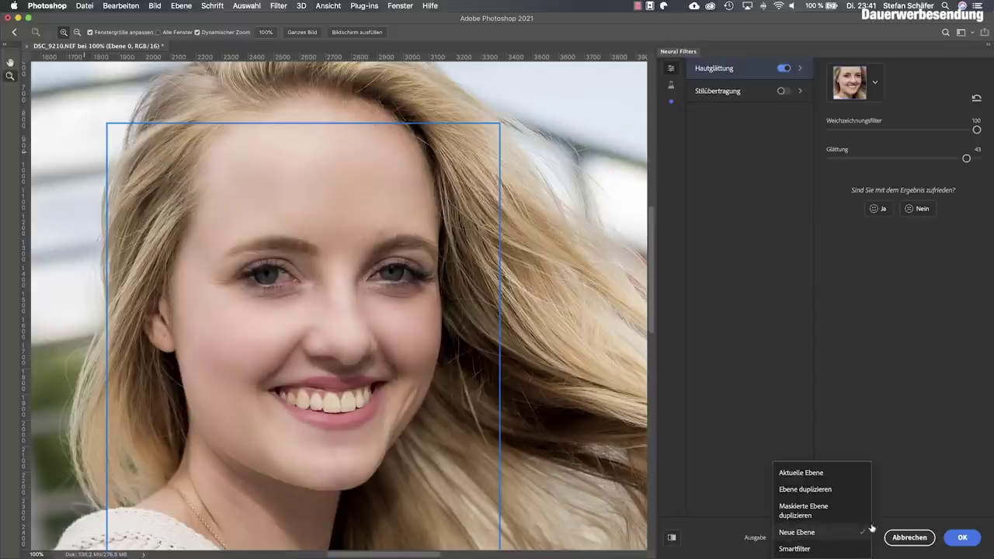
left_click(853, 534)
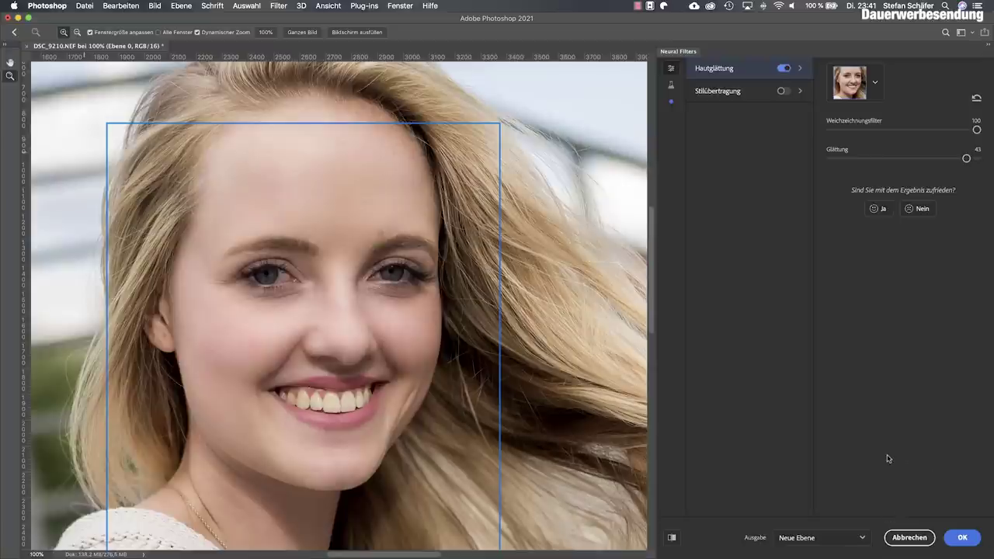
left_click(861, 536)
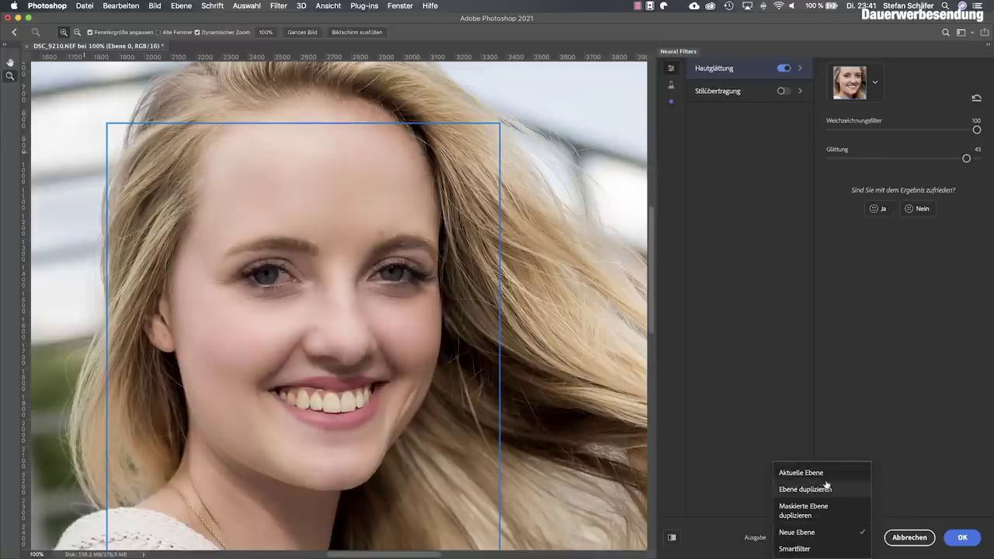
left_click(828, 536)
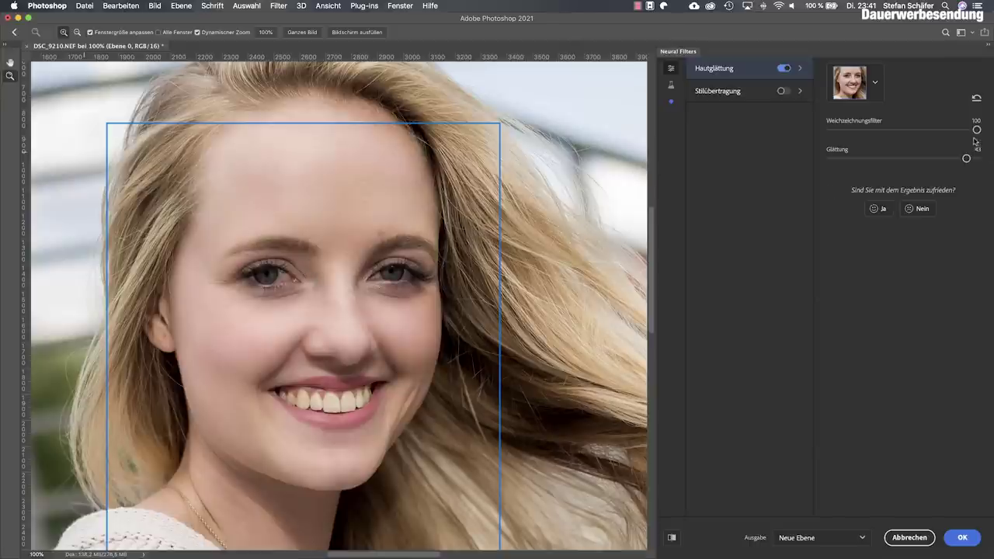
mouse_move(977, 130)
left_mouse_down()
mouse_move(964, 129)
mouse_move(944, 158)
left_mouse_up()
Step: Apply the smoothing as Ebene 0 and toggle Hintergrund visibility to inspect the layer alone
left_click(962, 538)
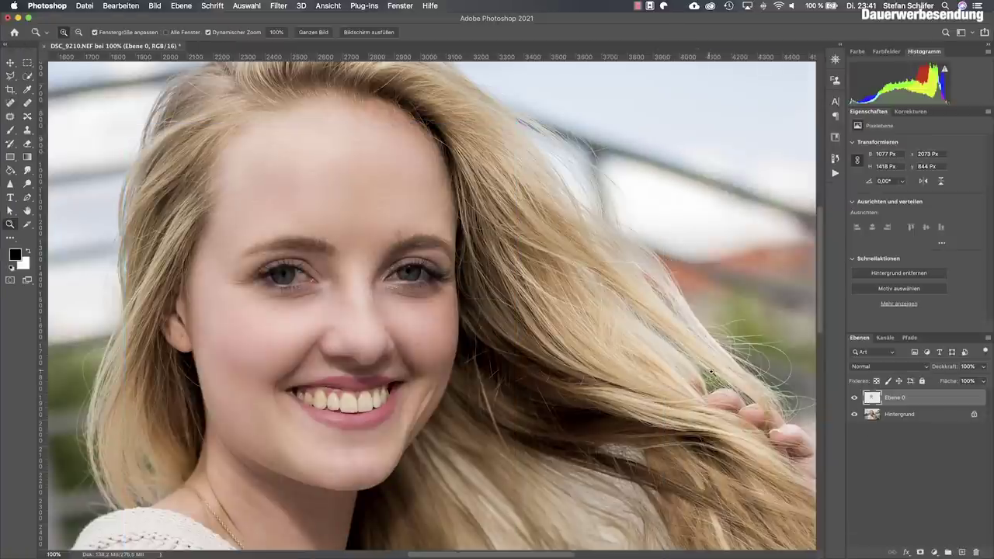
left_click(854, 415)
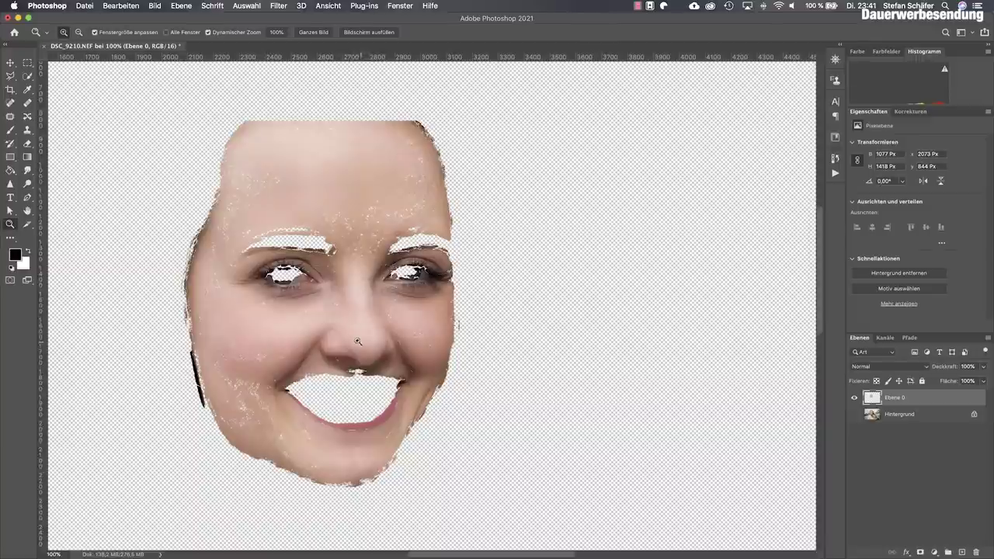
left_click(854, 415)
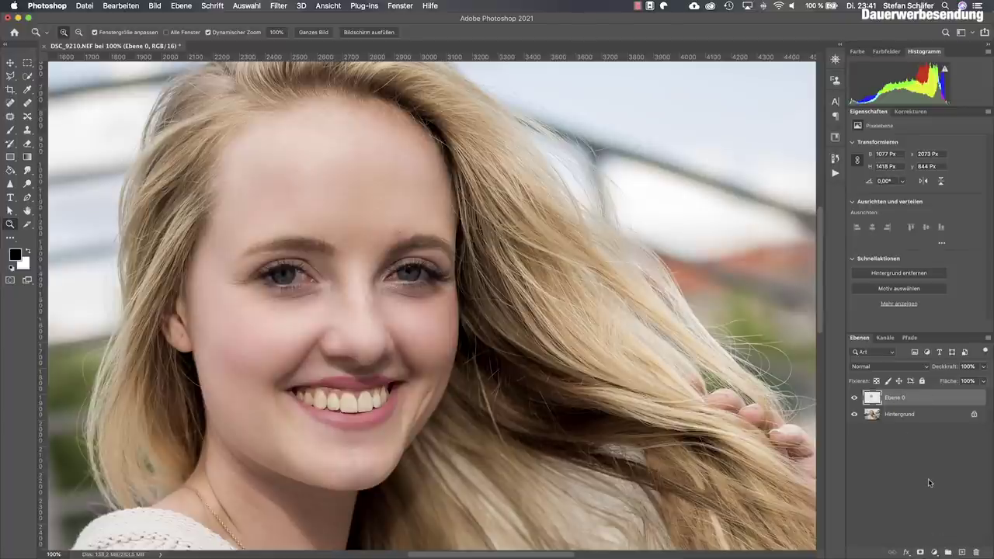
Step: Add a black layer mask to Ebene 0 and set up a white brush at 146 px
key("alt")
left_click(921, 552, "alt")
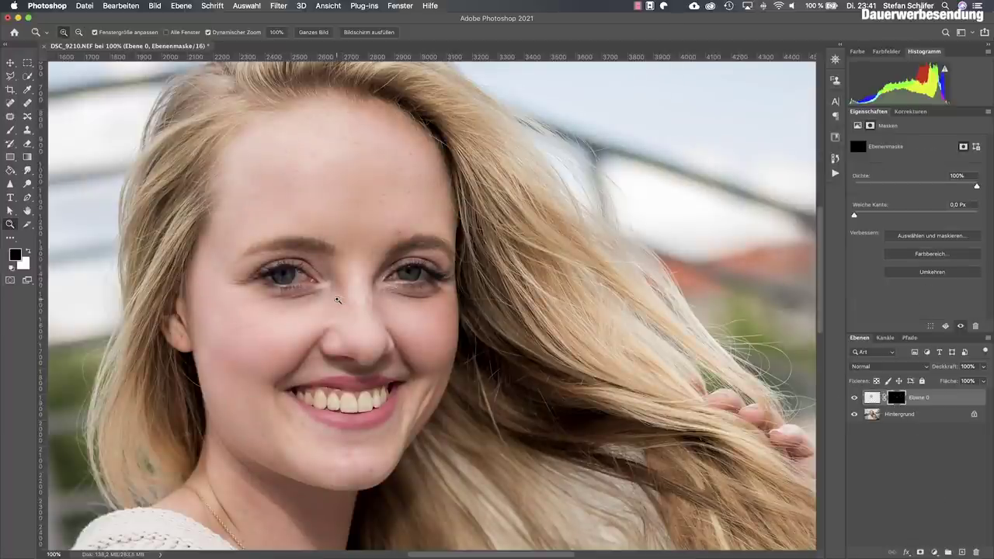
key("b")
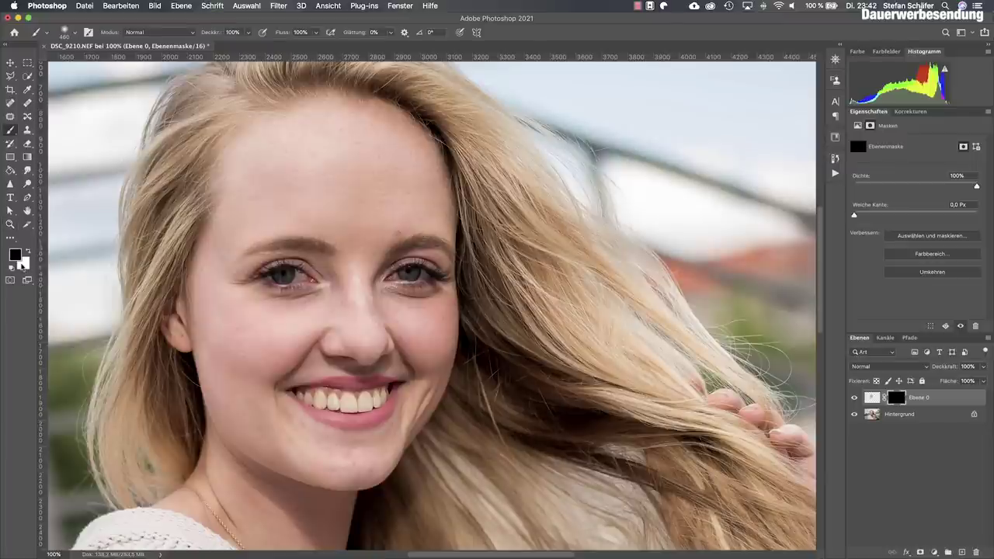
left_click(26, 253)
right_click(349, 142)
left_click_drag(411, 163, 444, 165)
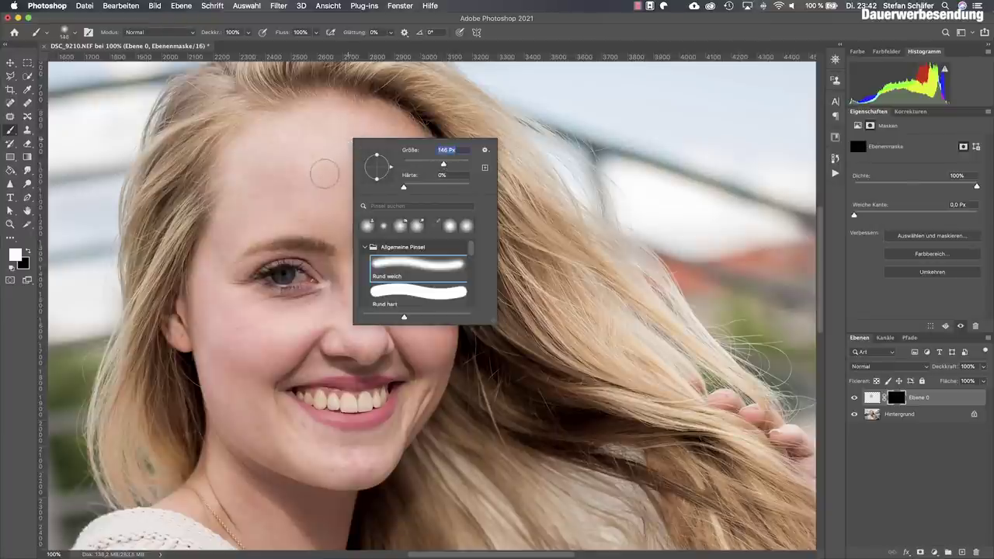
left_click(314, 166)
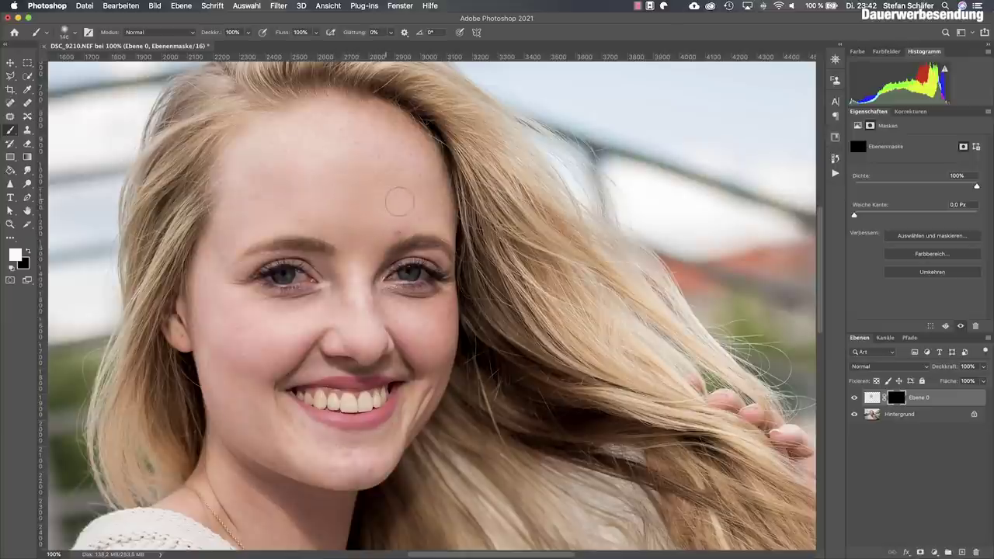
Step: Paint the smoothing back over the forehead, under the left eye and between the eyebrows
left_click_drag(295, 150, 256, 204)
left_click_drag(261, 317, 352, 300)
mouse_move(369, 230)
left_mouse_down()
mouse_move(404, 220)
mouse_move(350, 224)
left_mouse_up()
Step: Delete the smoothing layer and its mask, then turn on Stilübertragung in Neural Filters with another style
left_click_drag(920, 402, 981, 552)
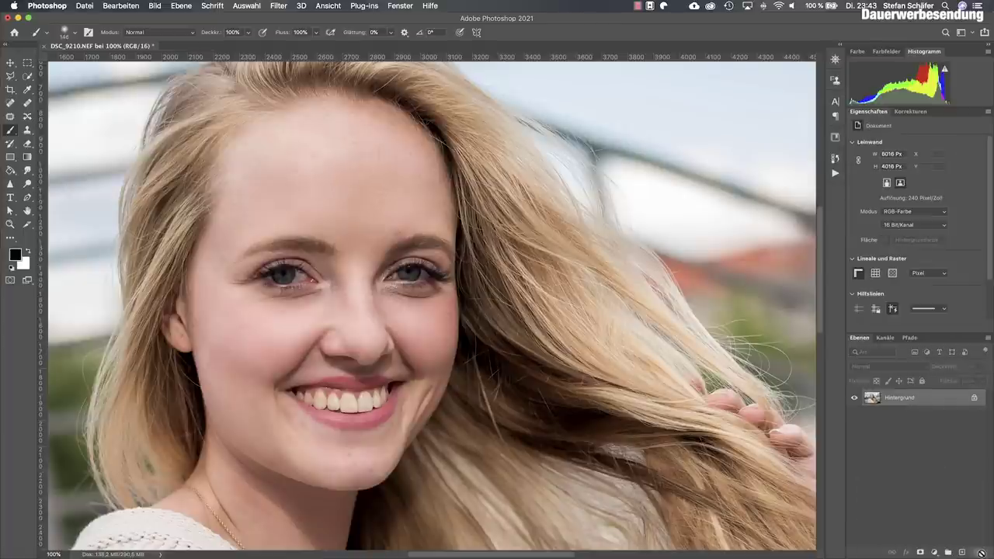
left_click(278, 12)
left_click(284, 49)
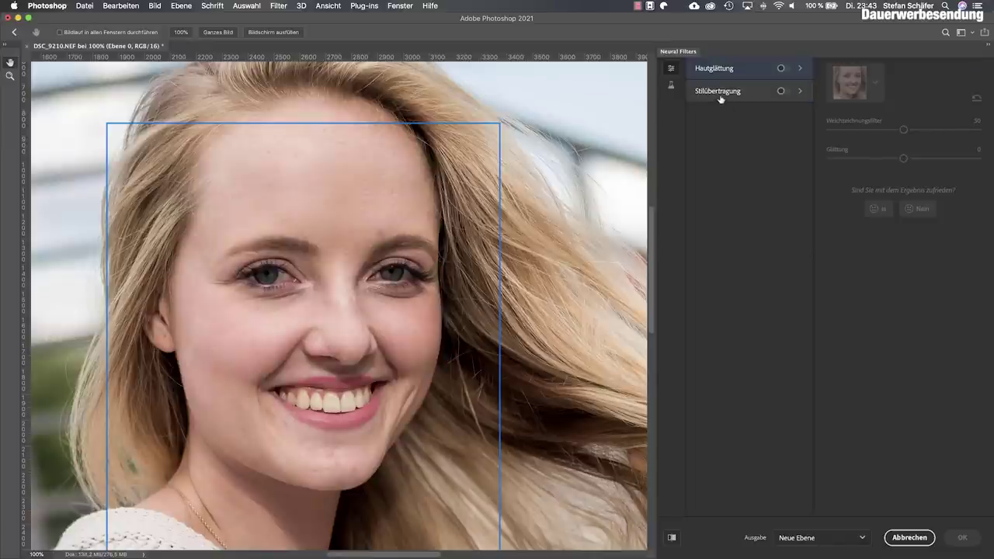
left_click(782, 91)
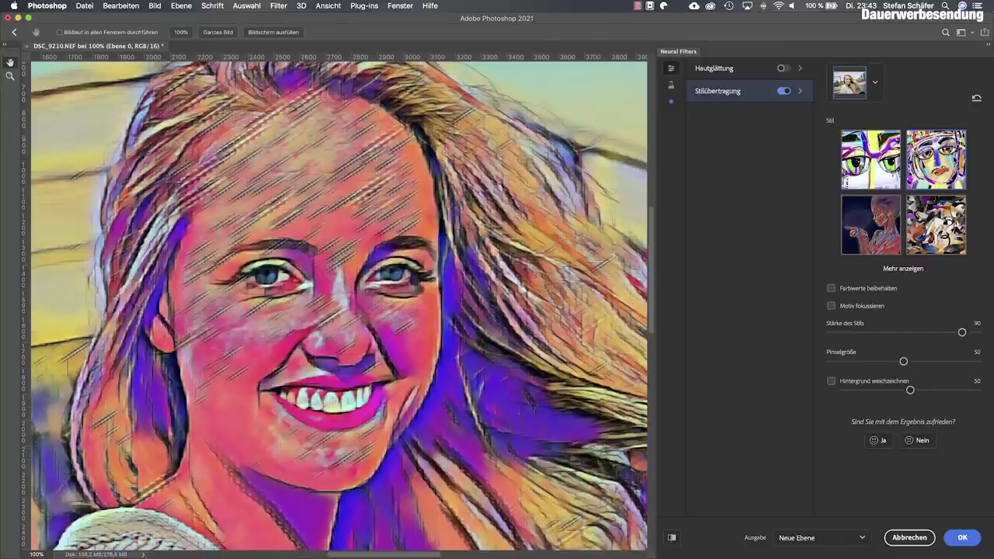
left_click(927, 228)
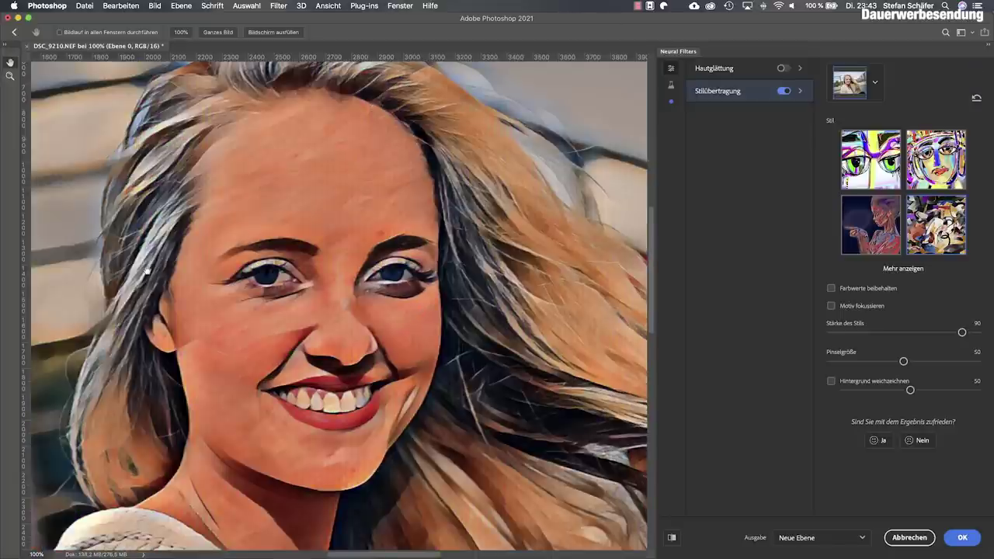
Step: Zoom out so the whole portrait fits and apply the Tattoo style from the full style gallery
left_click(10, 76)
left_click(374, 281, "alt")
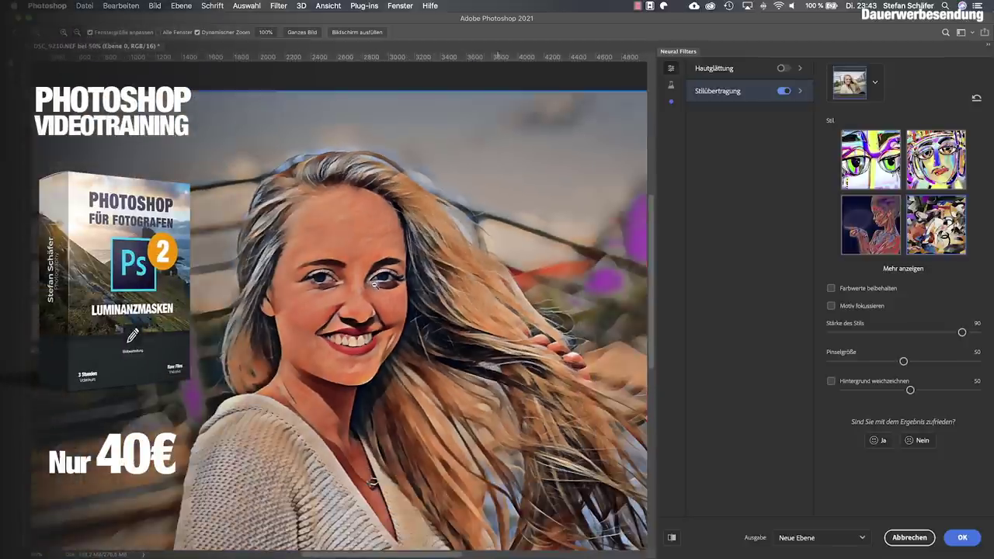
left_click(374, 284, "alt")
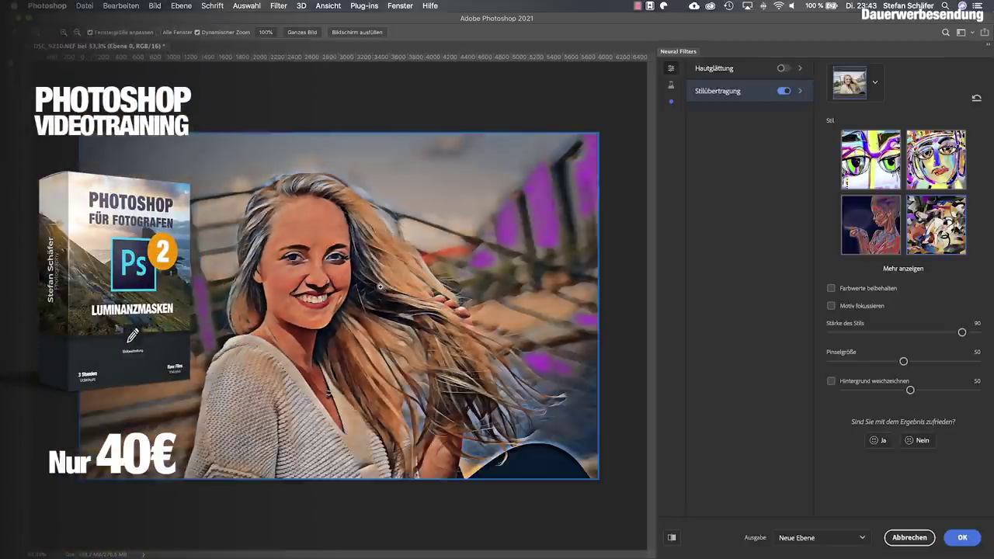
left_click(902, 270)
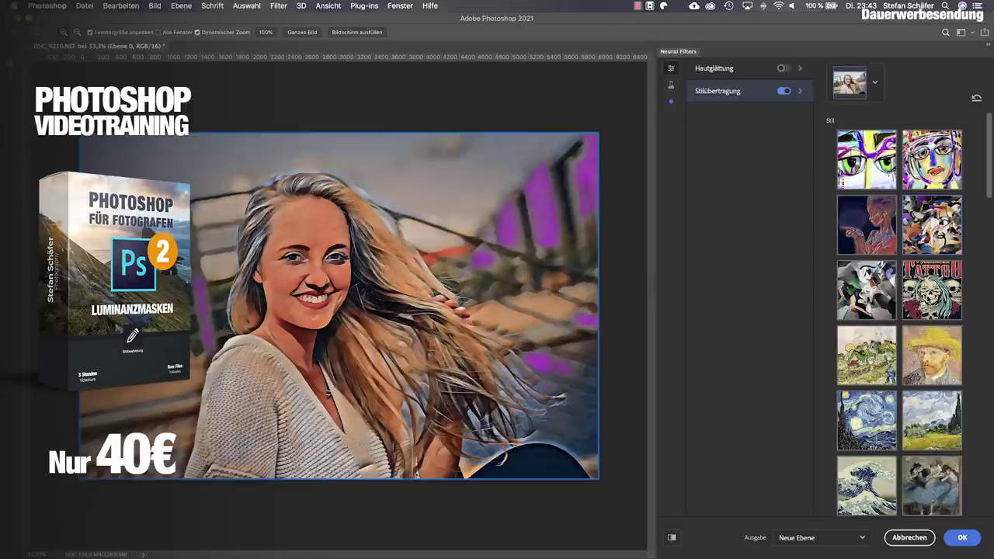
left_click(924, 300)
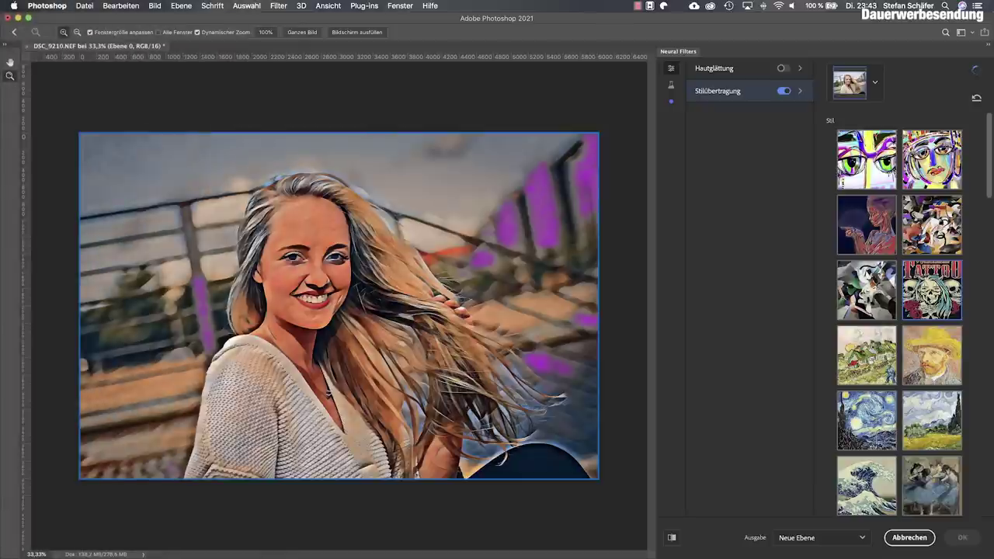
Step: Switch Stilübertragung off, show the beta filters and enable Smart Portrait
left_click(783, 91)
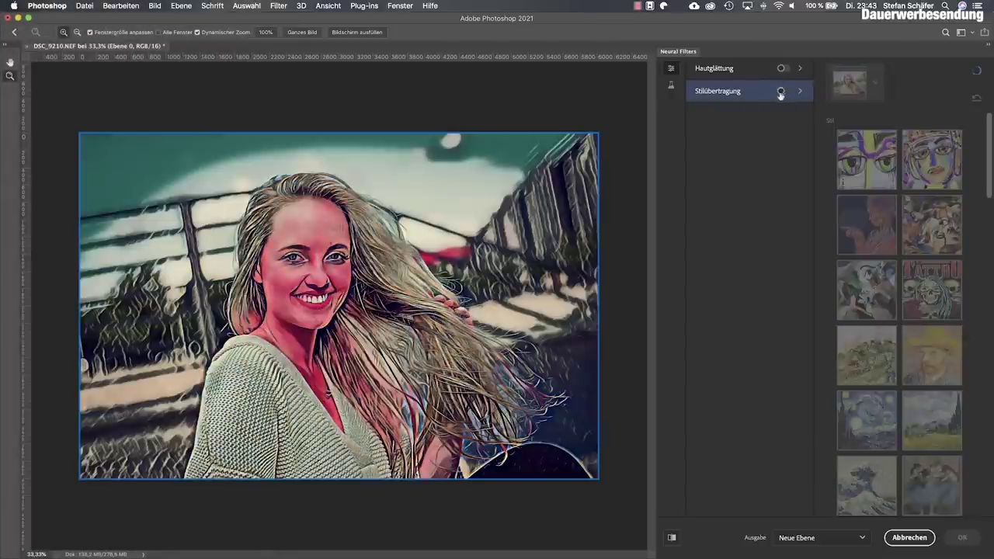
left_click(671, 86)
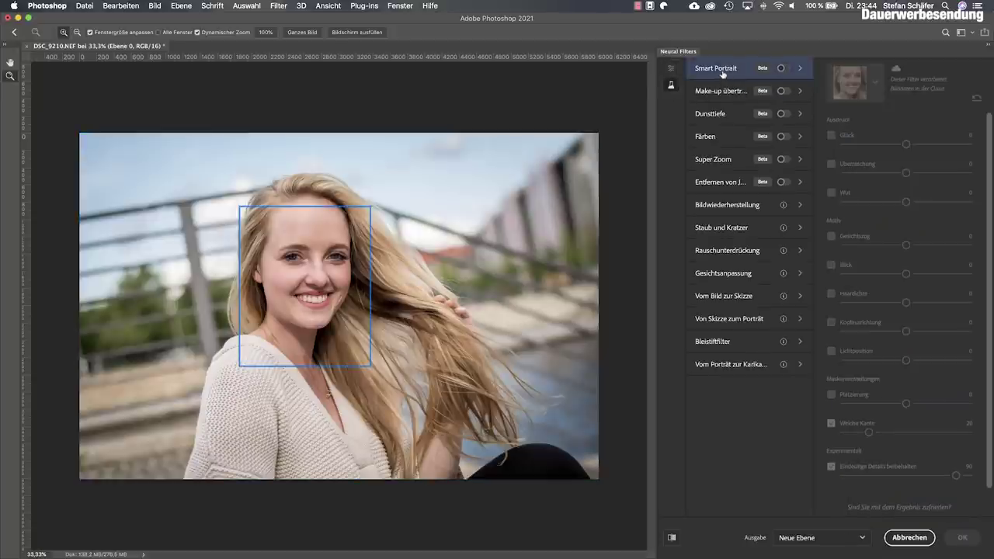
left_click(784, 69)
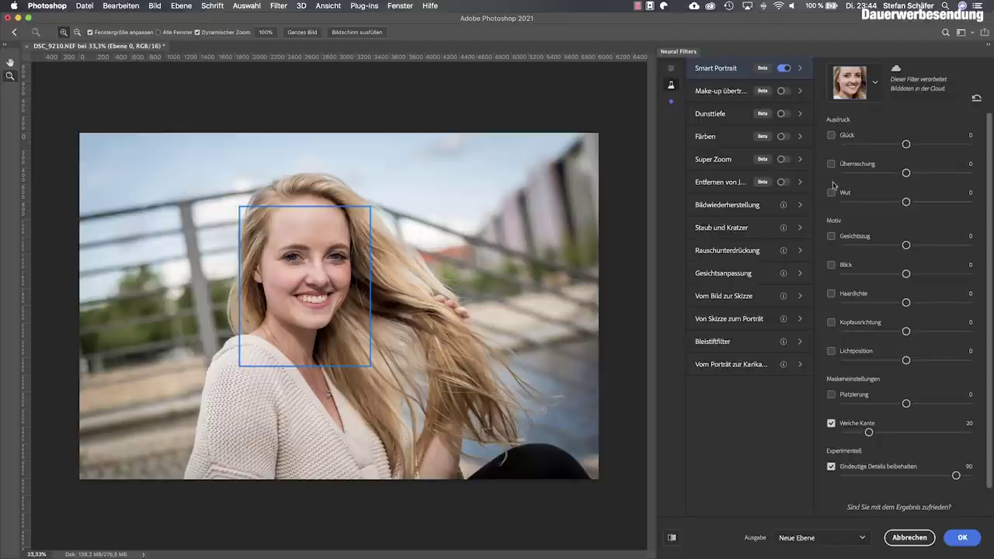
left_click(831, 192)
left_click_drag(906, 202, 962, 201)
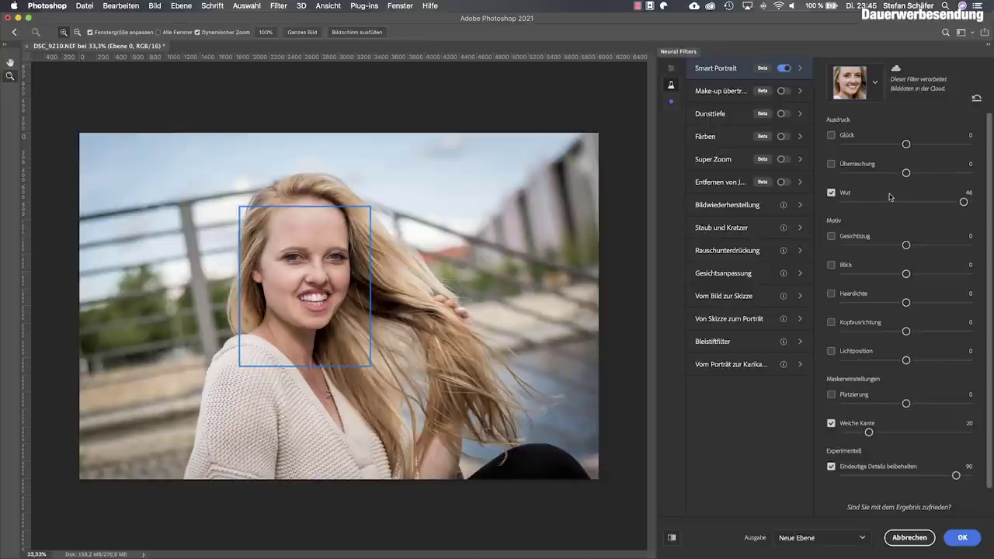
left_click(831, 191)
left_click_drag(963, 202, 907, 202)
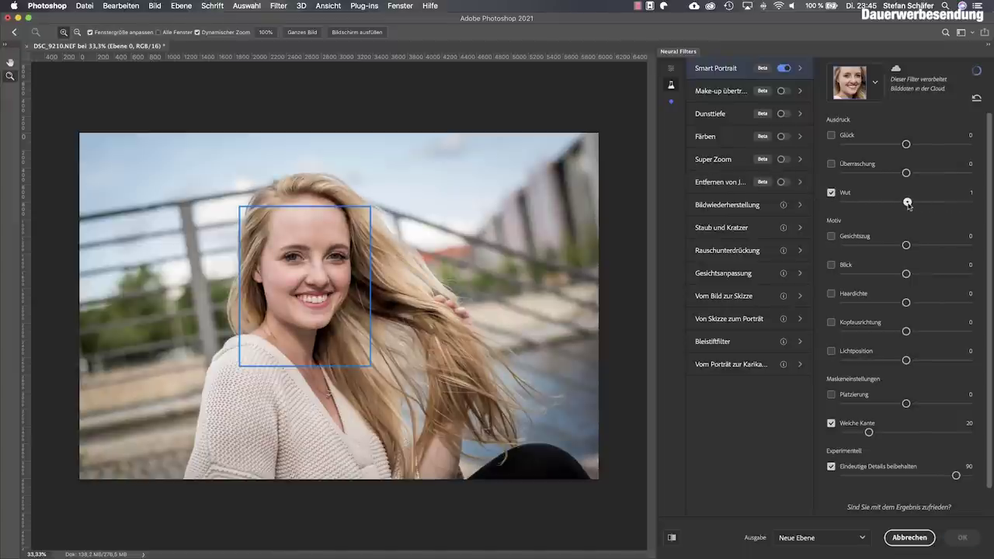
left_click_drag(908, 204, 906, 202)
left_click(831, 191)
left_click(831, 135)
left_click_drag(905, 144, 948, 145)
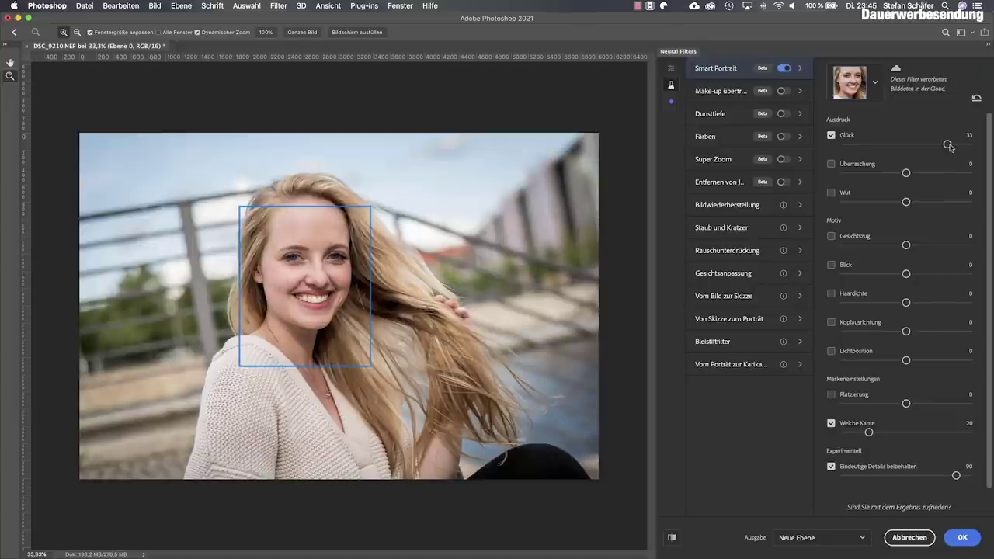
left_click_drag(948, 145, 905, 146)
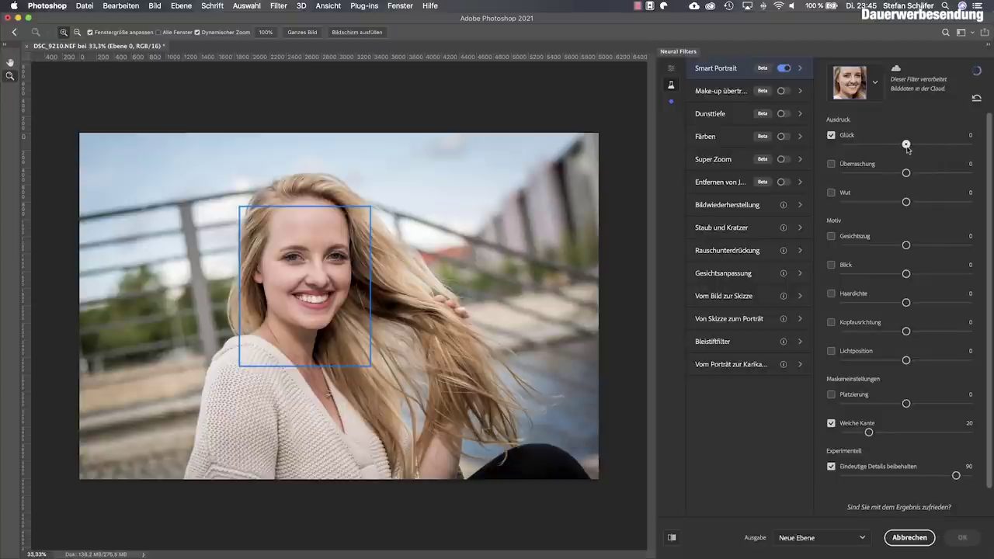
left_click(831, 136)
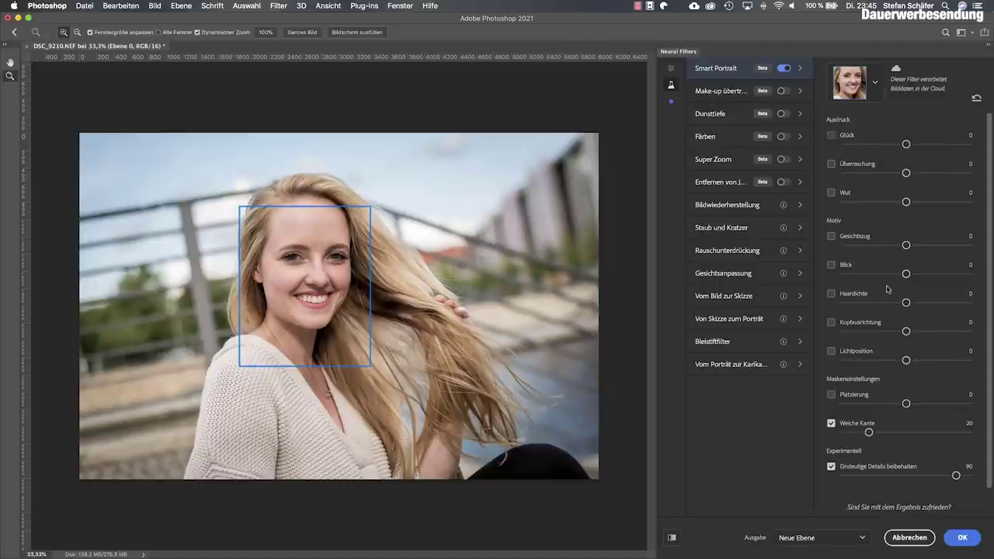
left_click(831, 294)
Step: Thin the hair with Haardichte at -44, then return it to 0 and uncheck it
left_click_drag(905, 302, 851, 303)
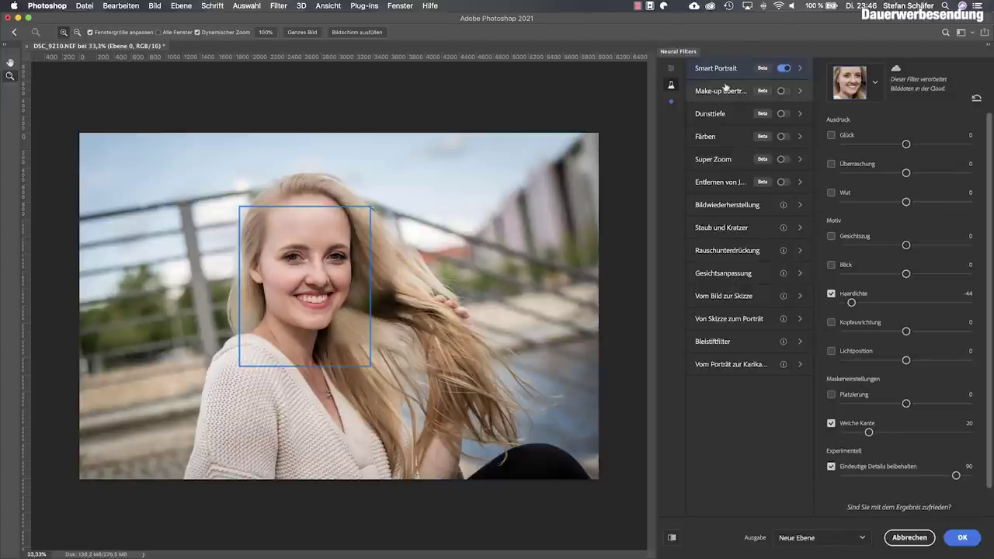
mouse_move(721, 91)
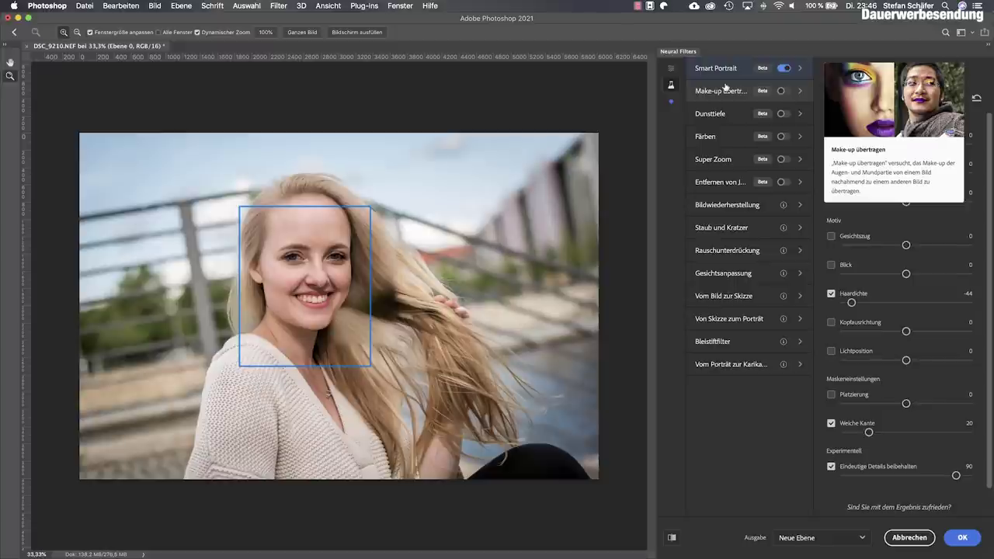
left_click(840, 299)
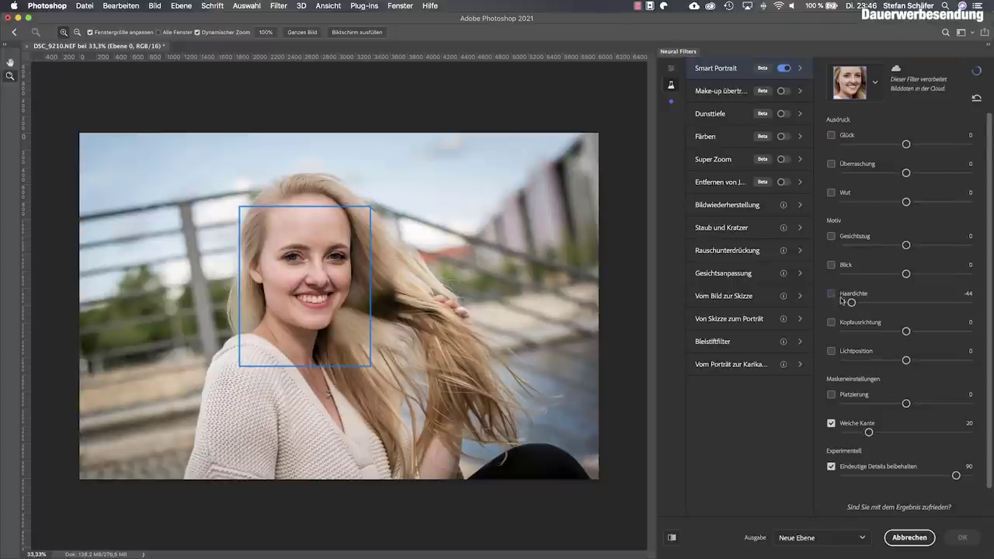
left_click_drag(851, 303, 905, 303)
left_click(831, 295)
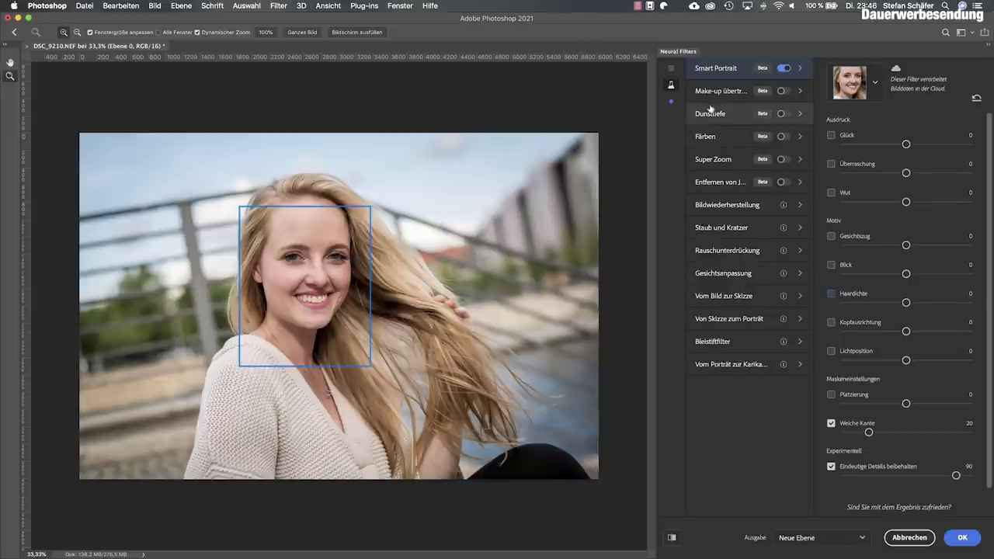
Step: Swap Smart Portrait for Dunsttiefe and settle Dunst at 39 after trying 85 and 21
left_click(783, 70)
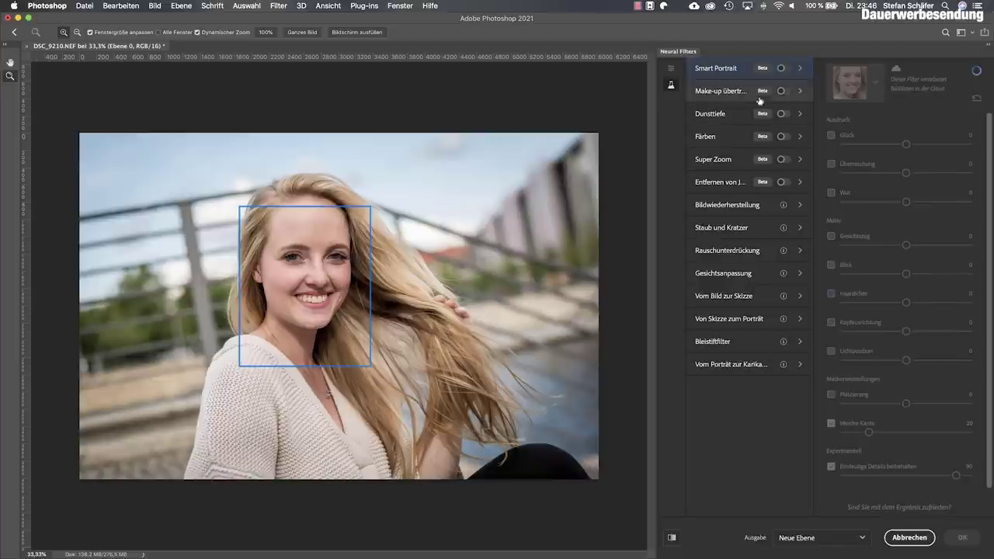
left_click(783, 113)
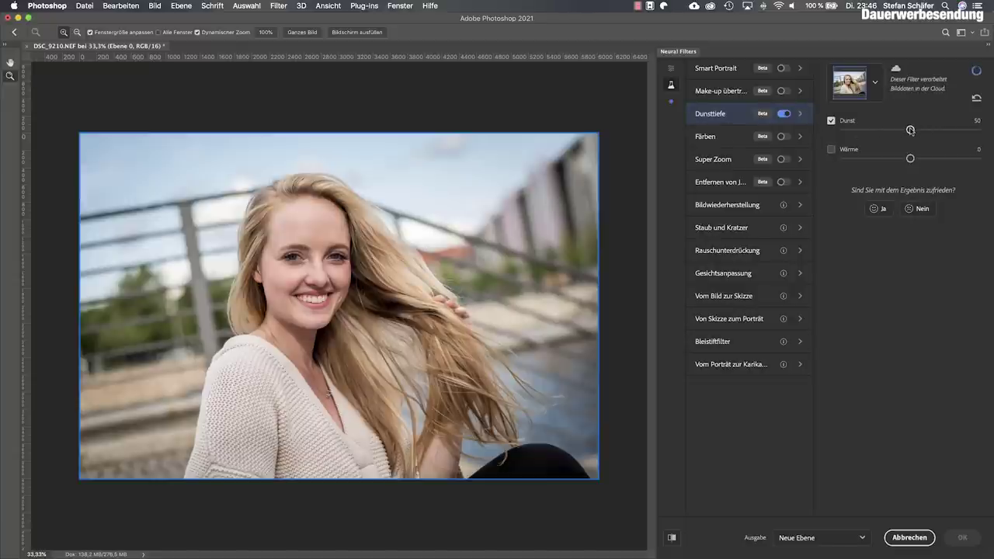
left_click_drag(910, 131, 957, 129)
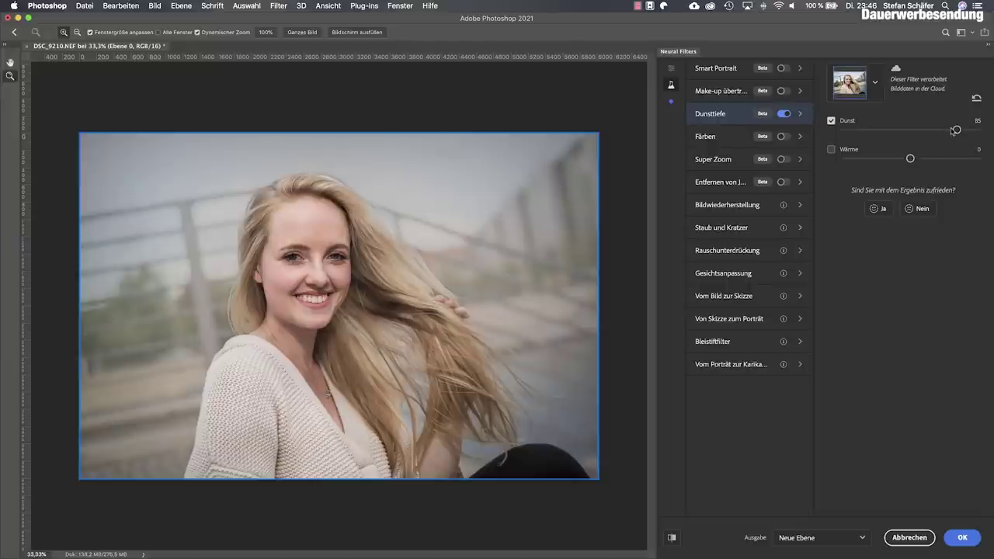
left_click_drag(957, 130, 871, 130)
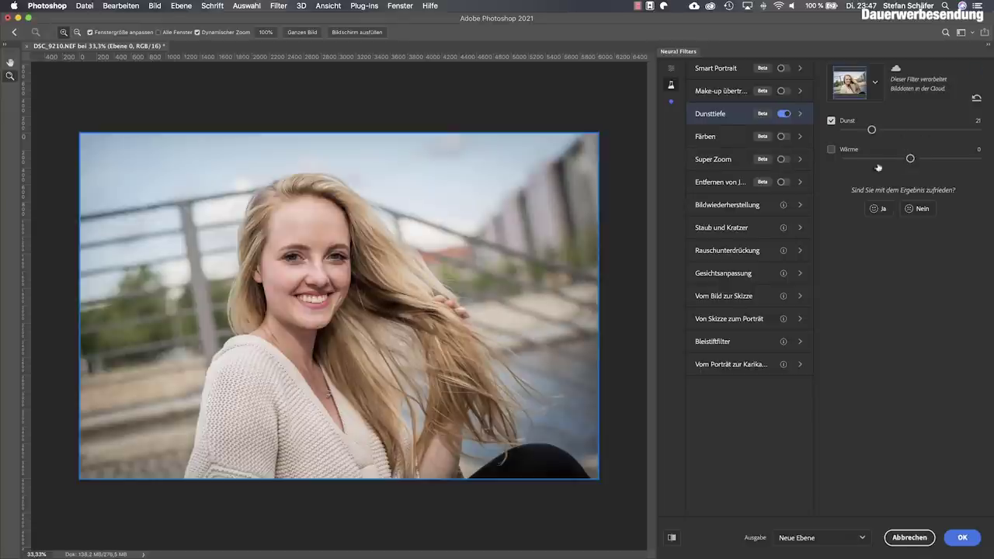
left_click_drag(872, 130, 895, 130)
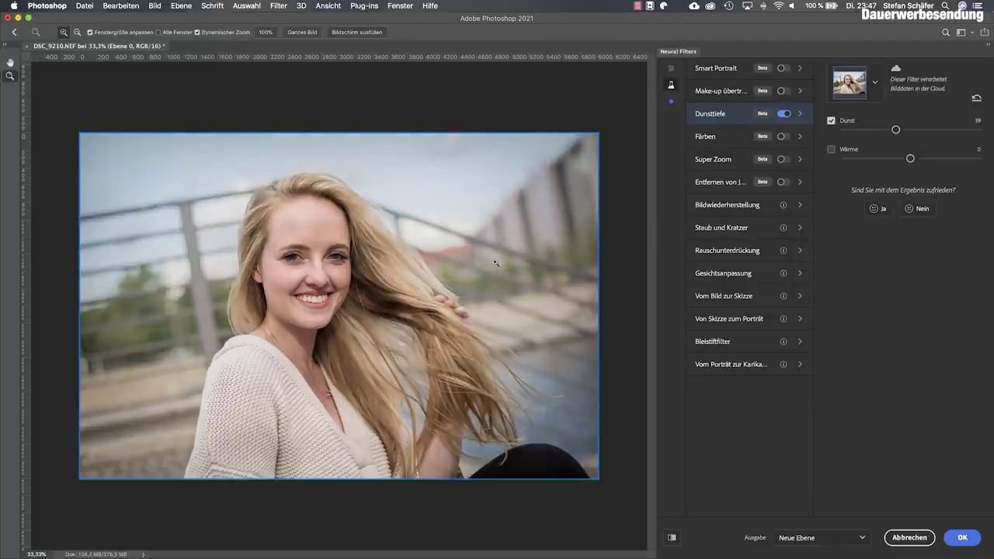
left_click(673, 537)
Step: Enable Wärme at -11 after trying -43, comparing the filtered preview with the original
left_click(673, 537)
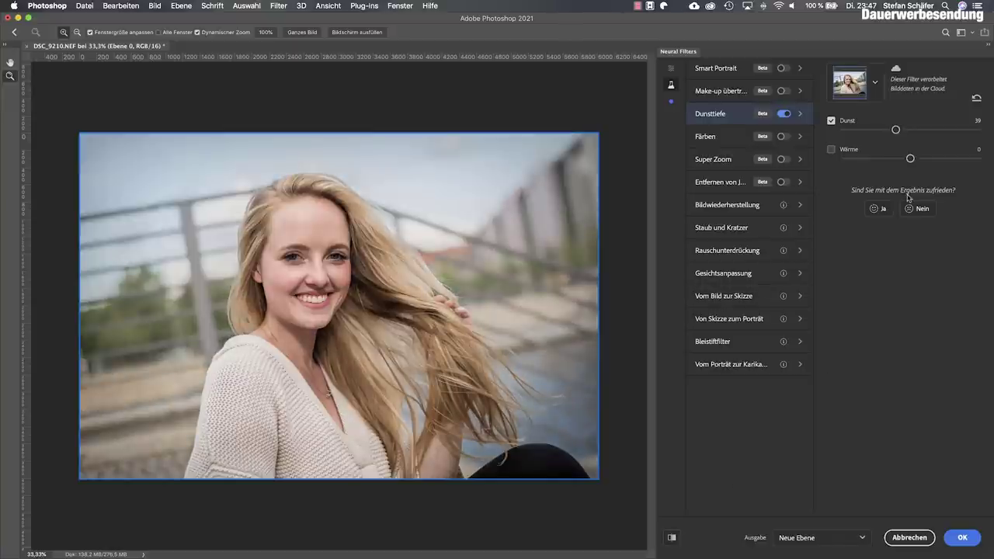
left_click(831, 149)
mouse_move(910, 158)
left_mouse_down()
mouse_move(928, 158)
mouse_move(853, 158)
left_mouse_up()
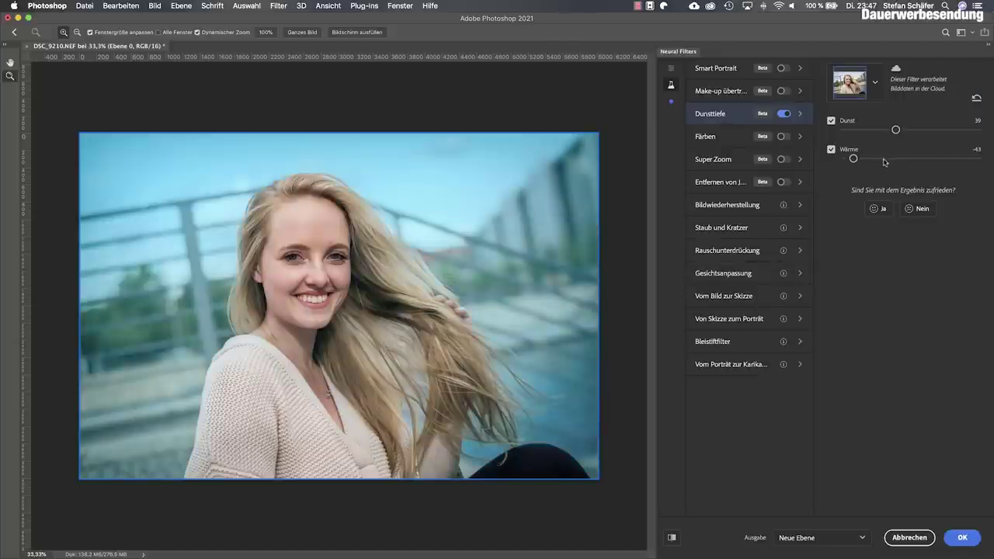
left_click_drag(887, 158, 896, 158)
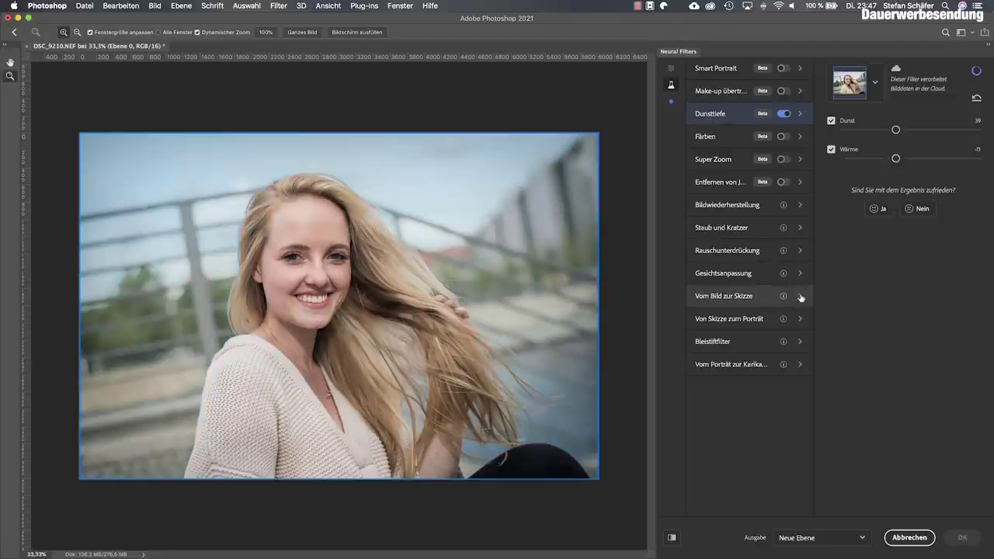
left_click(671, 538)
left_click(669, 538)
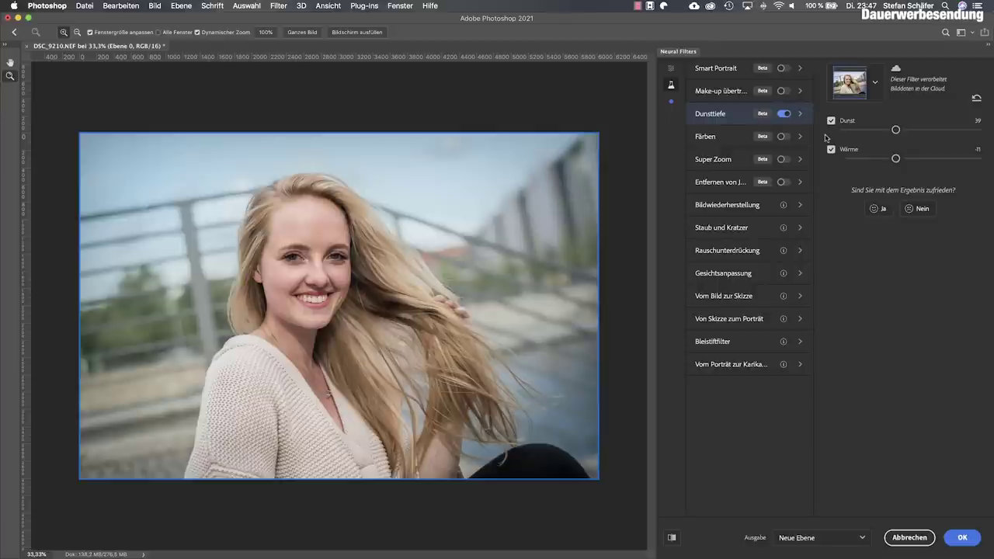
Step: Turn off the Dunsttiefe haze filter and select the Make-up übertragen filter
left_click(785, 114)
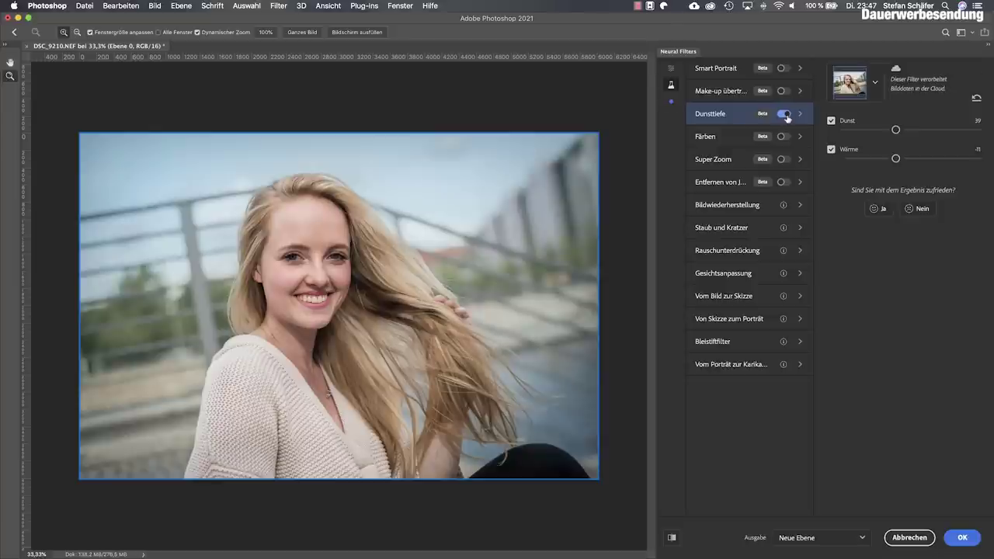
left_click(725, 93)
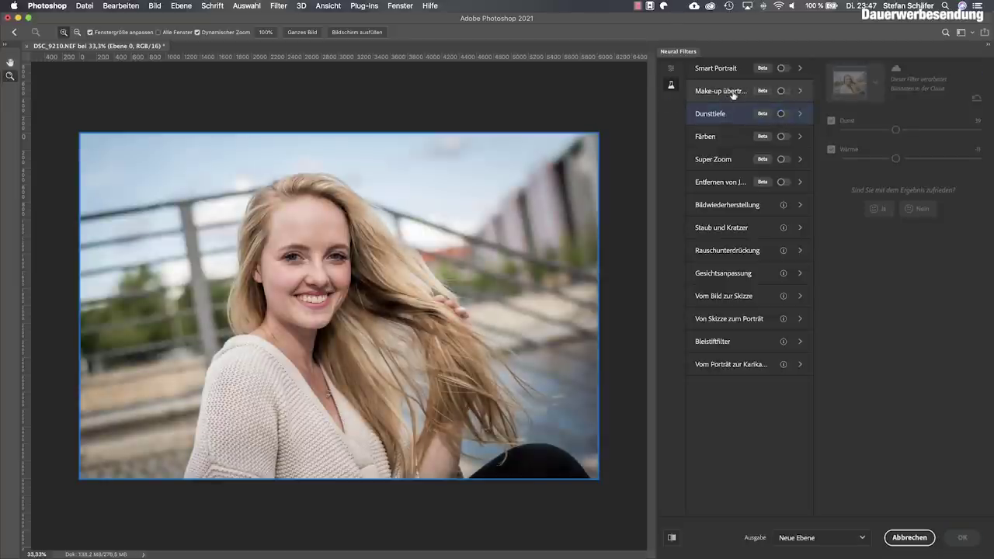